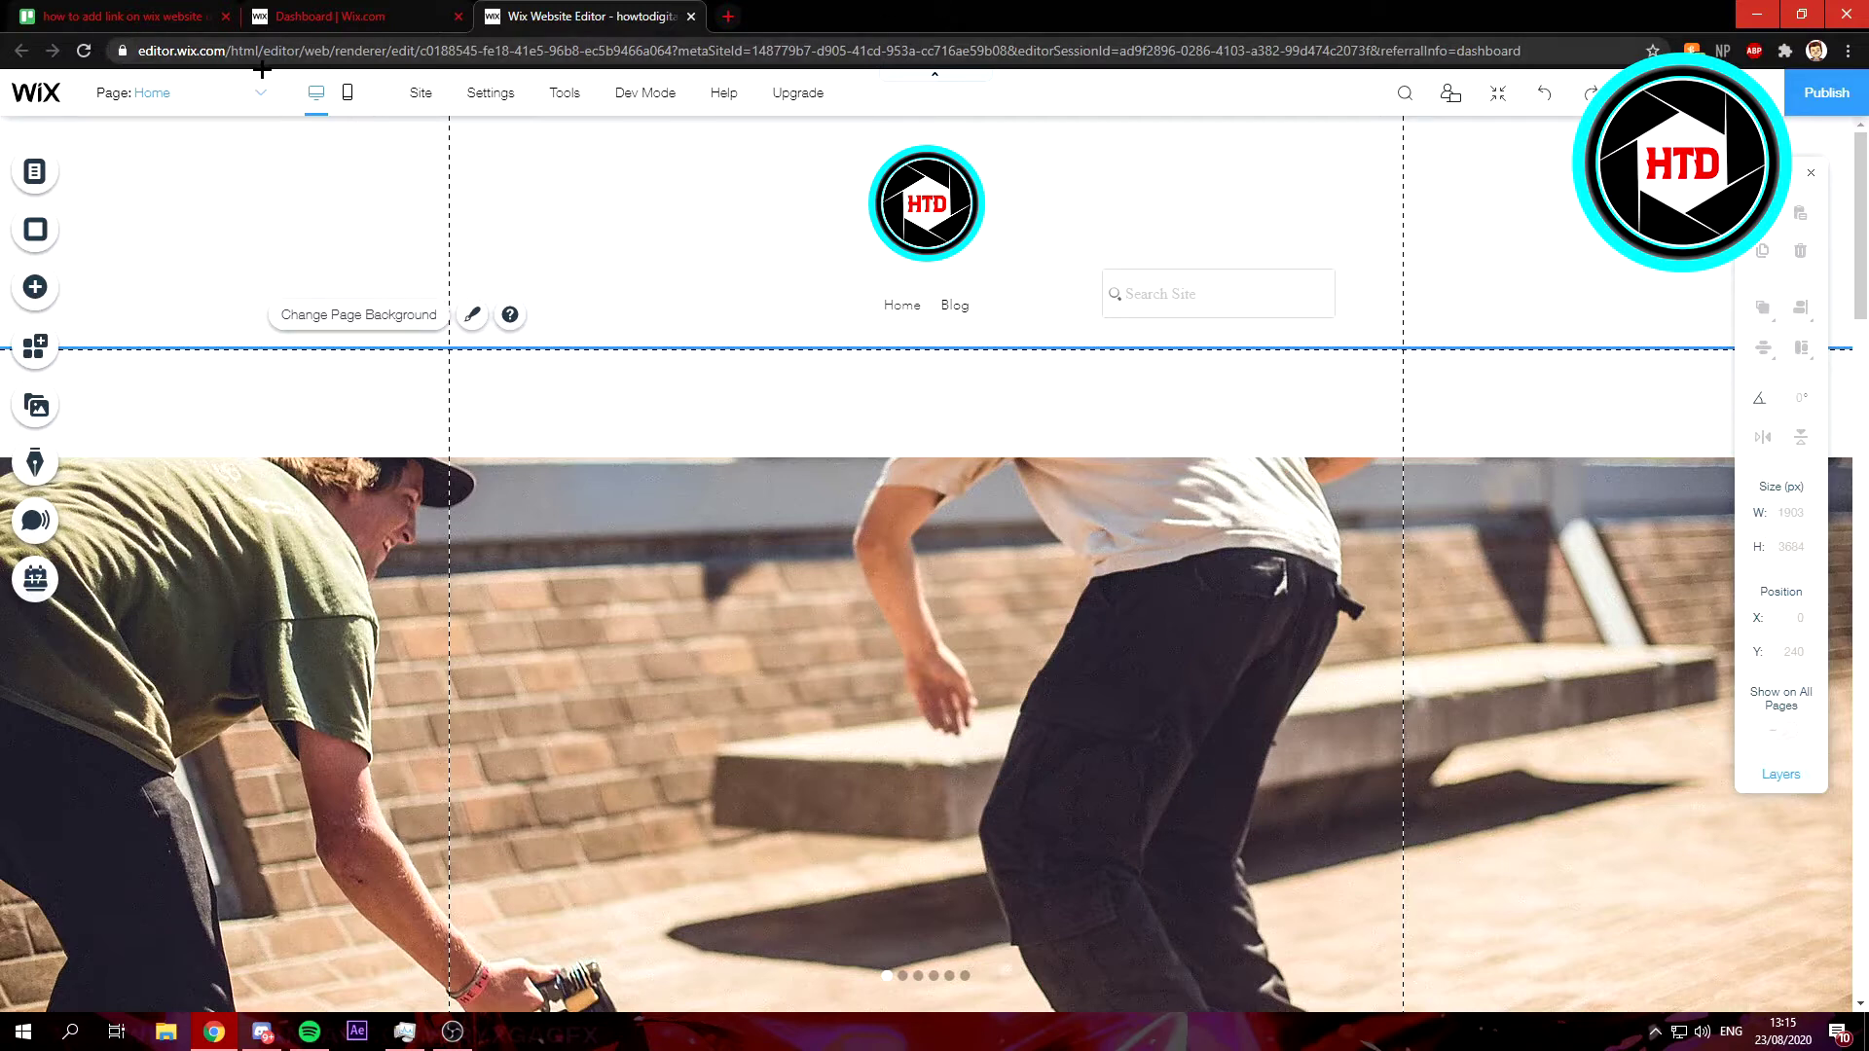
pyautogui.scroll(-2, 741, 486)
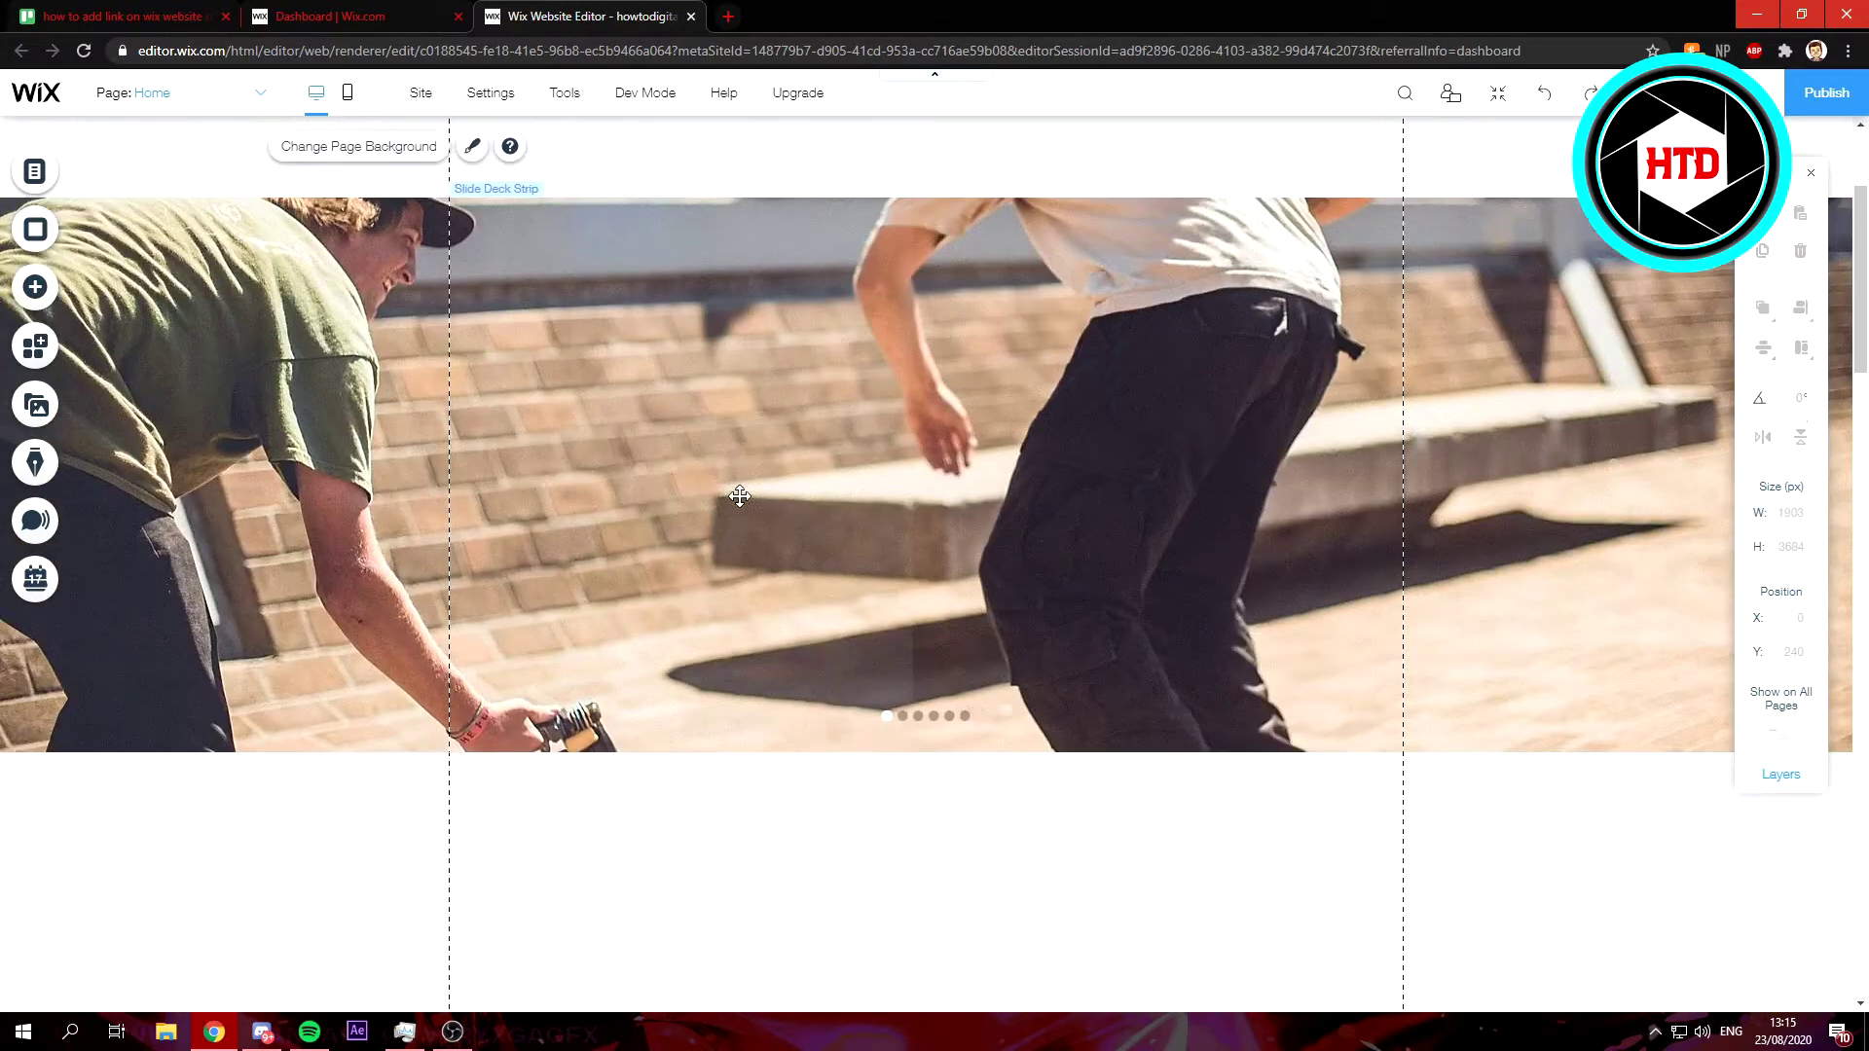
pyautogui.scroll(-1, 741, 496)
pyautogui.scroll(-2, 740, 497)
pyautogui.scroll(-1, 739, 496)
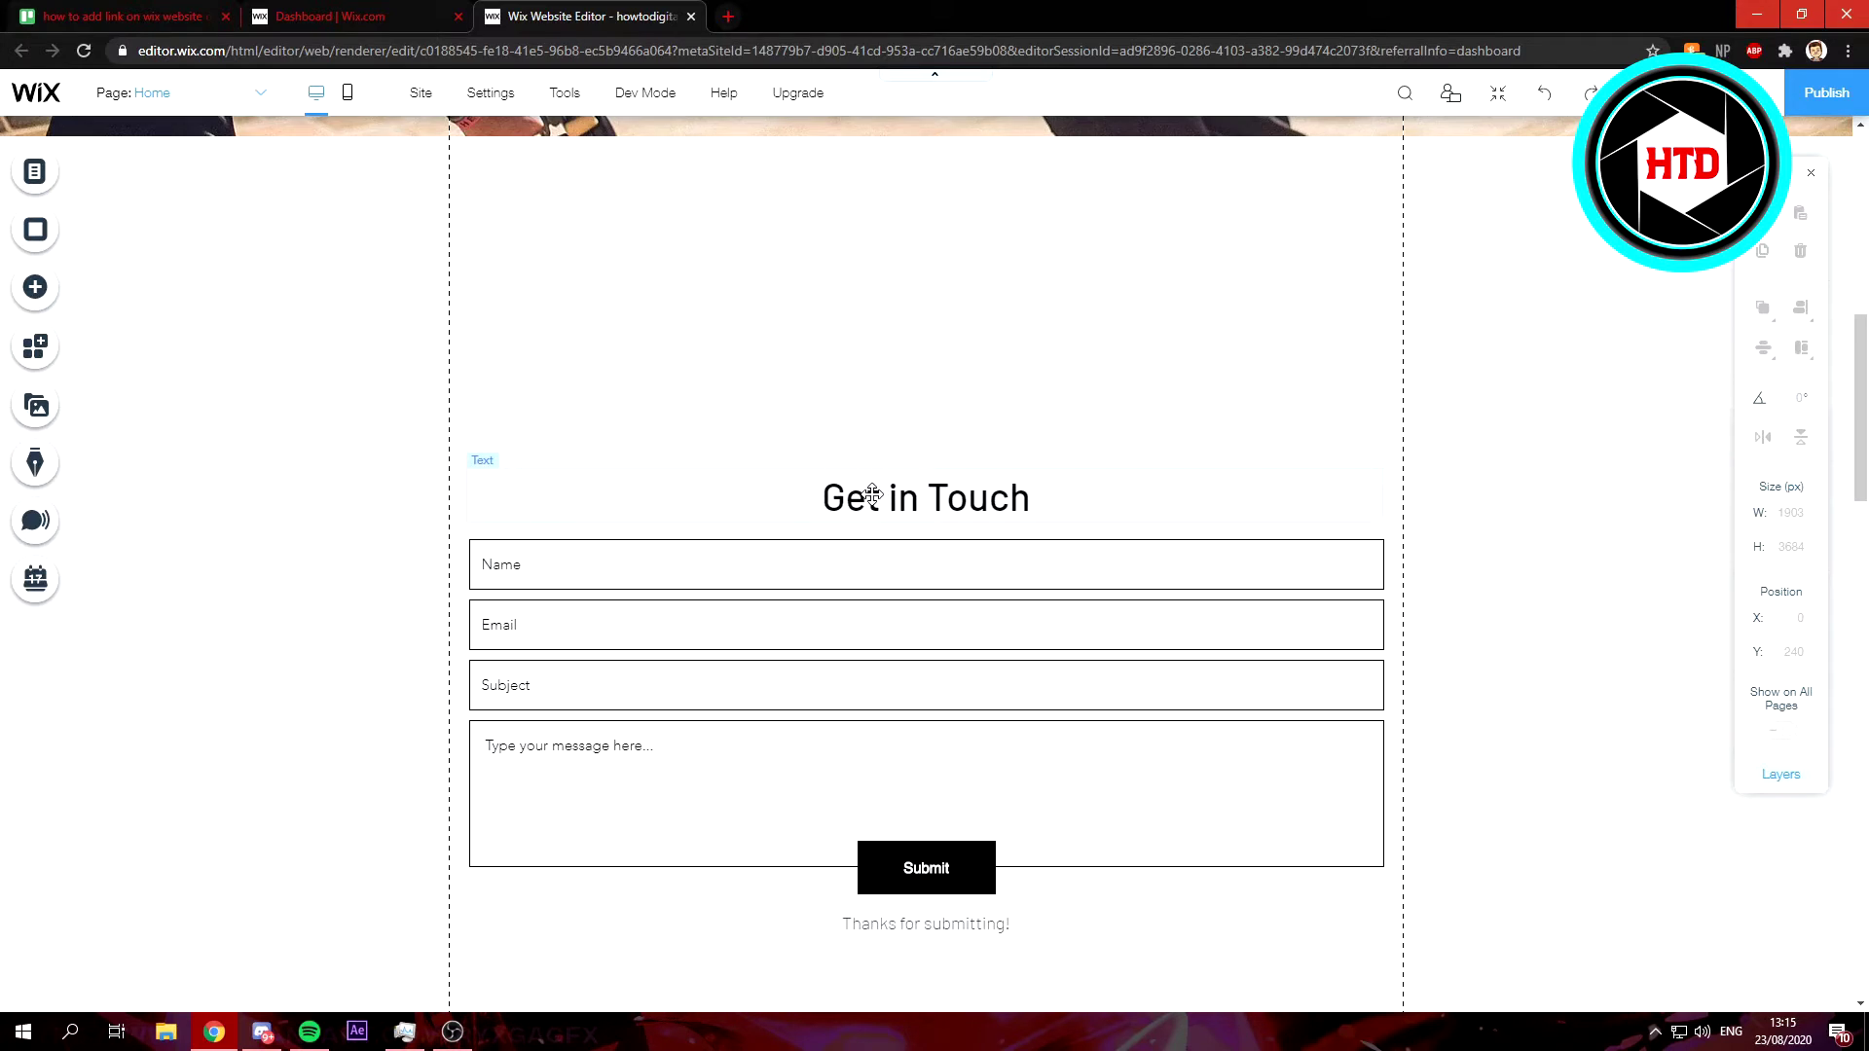
# Open the 'Get in Touch' heading in the contact form section for text editing.
pyautogui.doubleClick(987, 501)
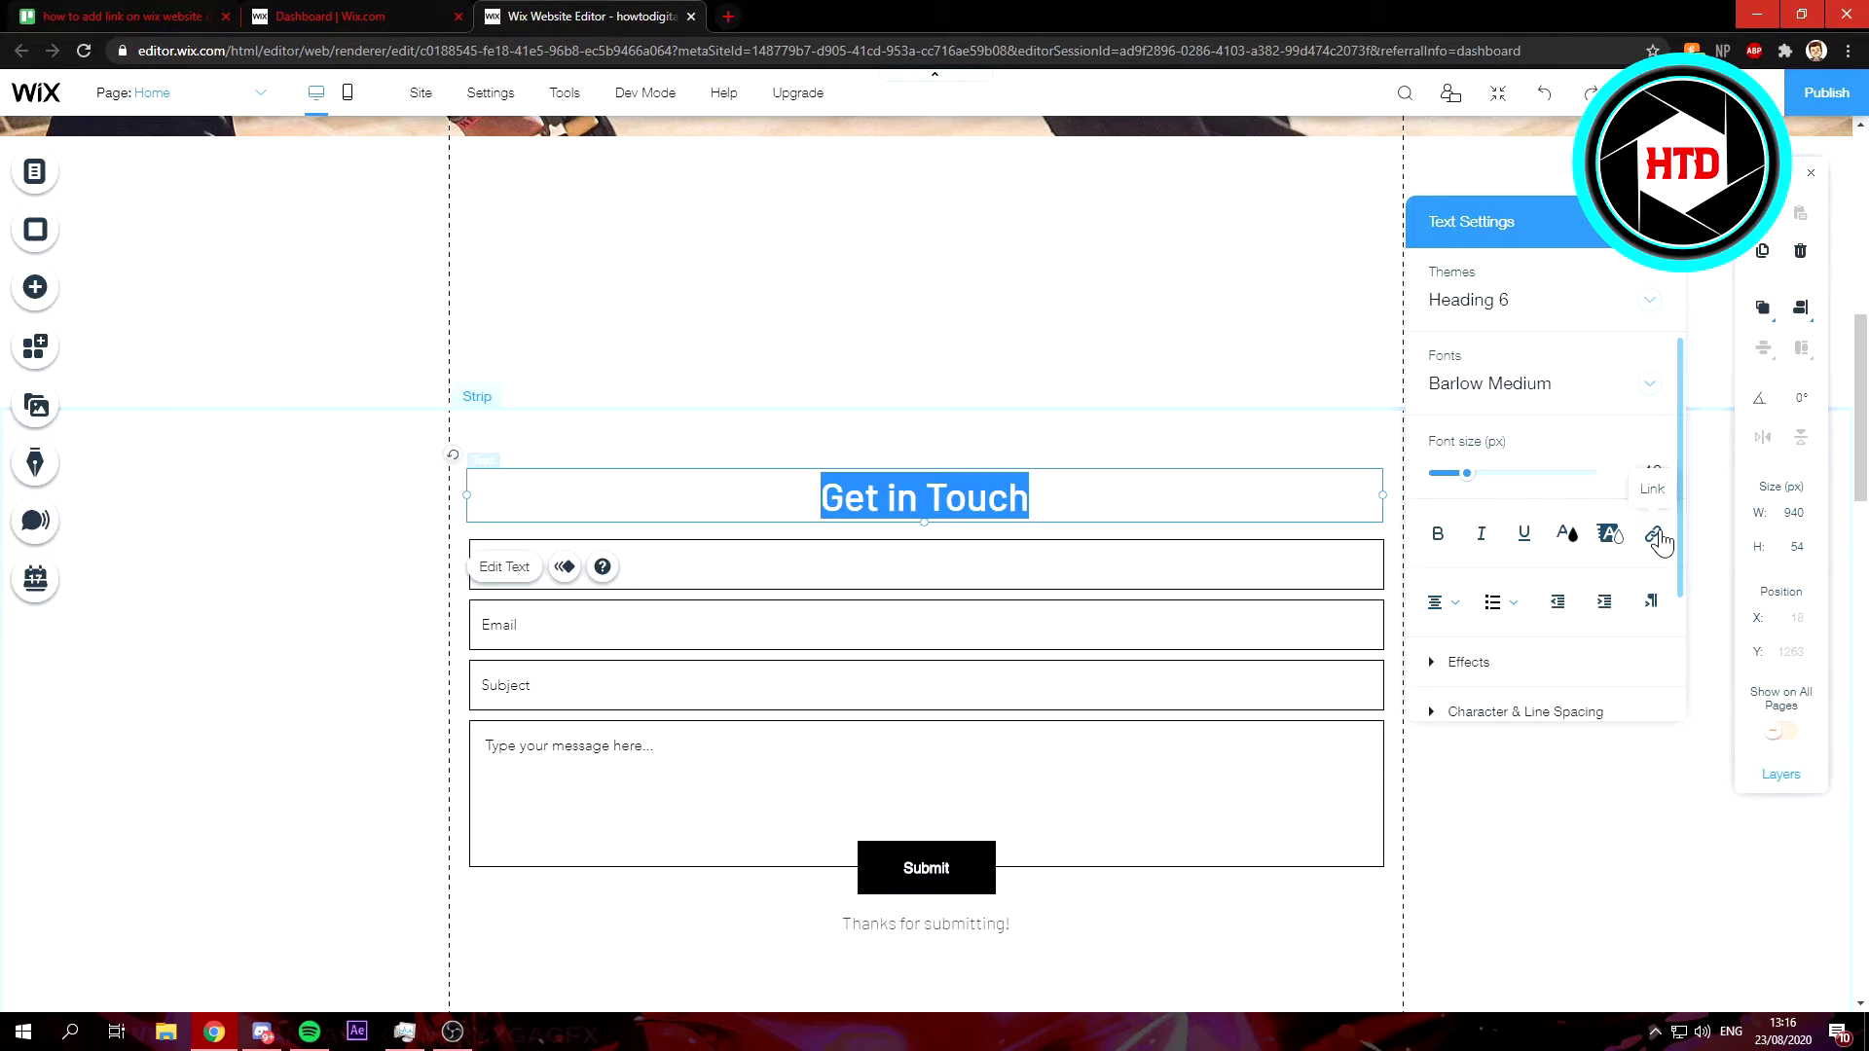
# Preview the anchor, top/bottom, document, email and page link types, then choose Web Address.
pyautogui.click(1654, 537)
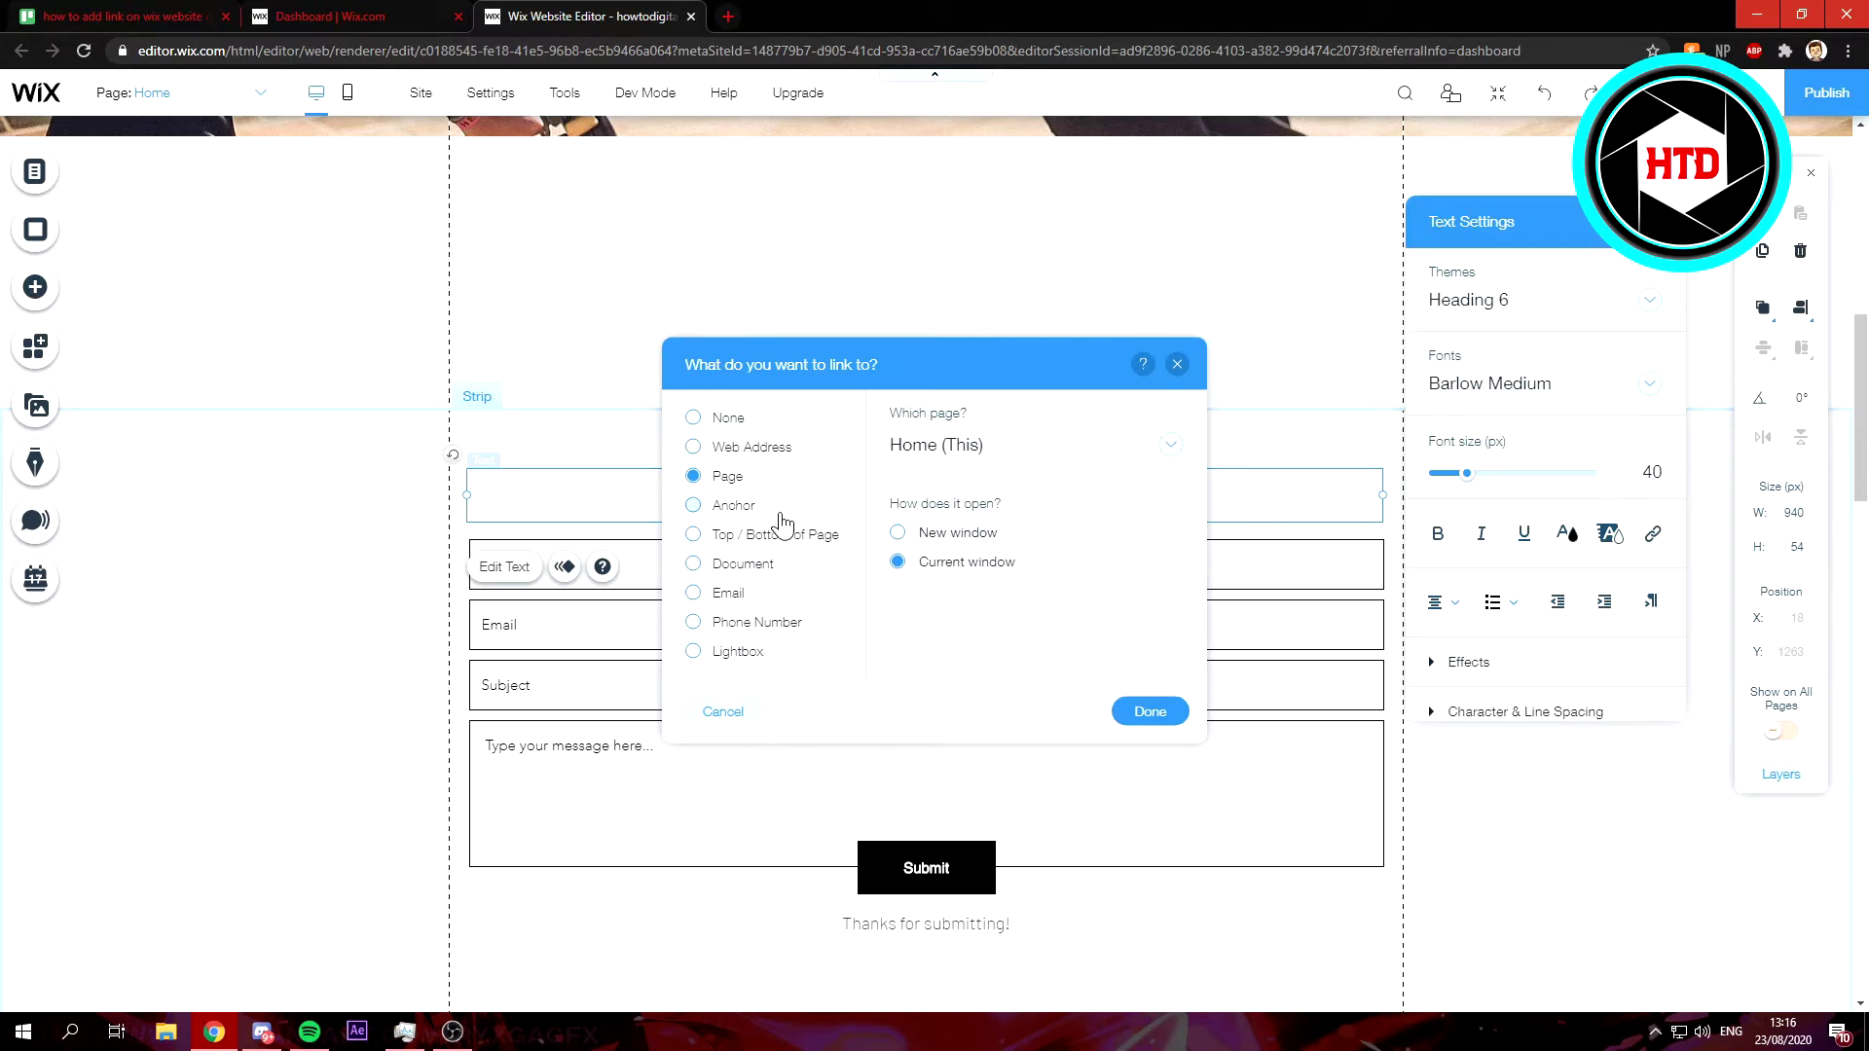
pyautogui.click(731, 520)
pyautogui.click(733, 544)
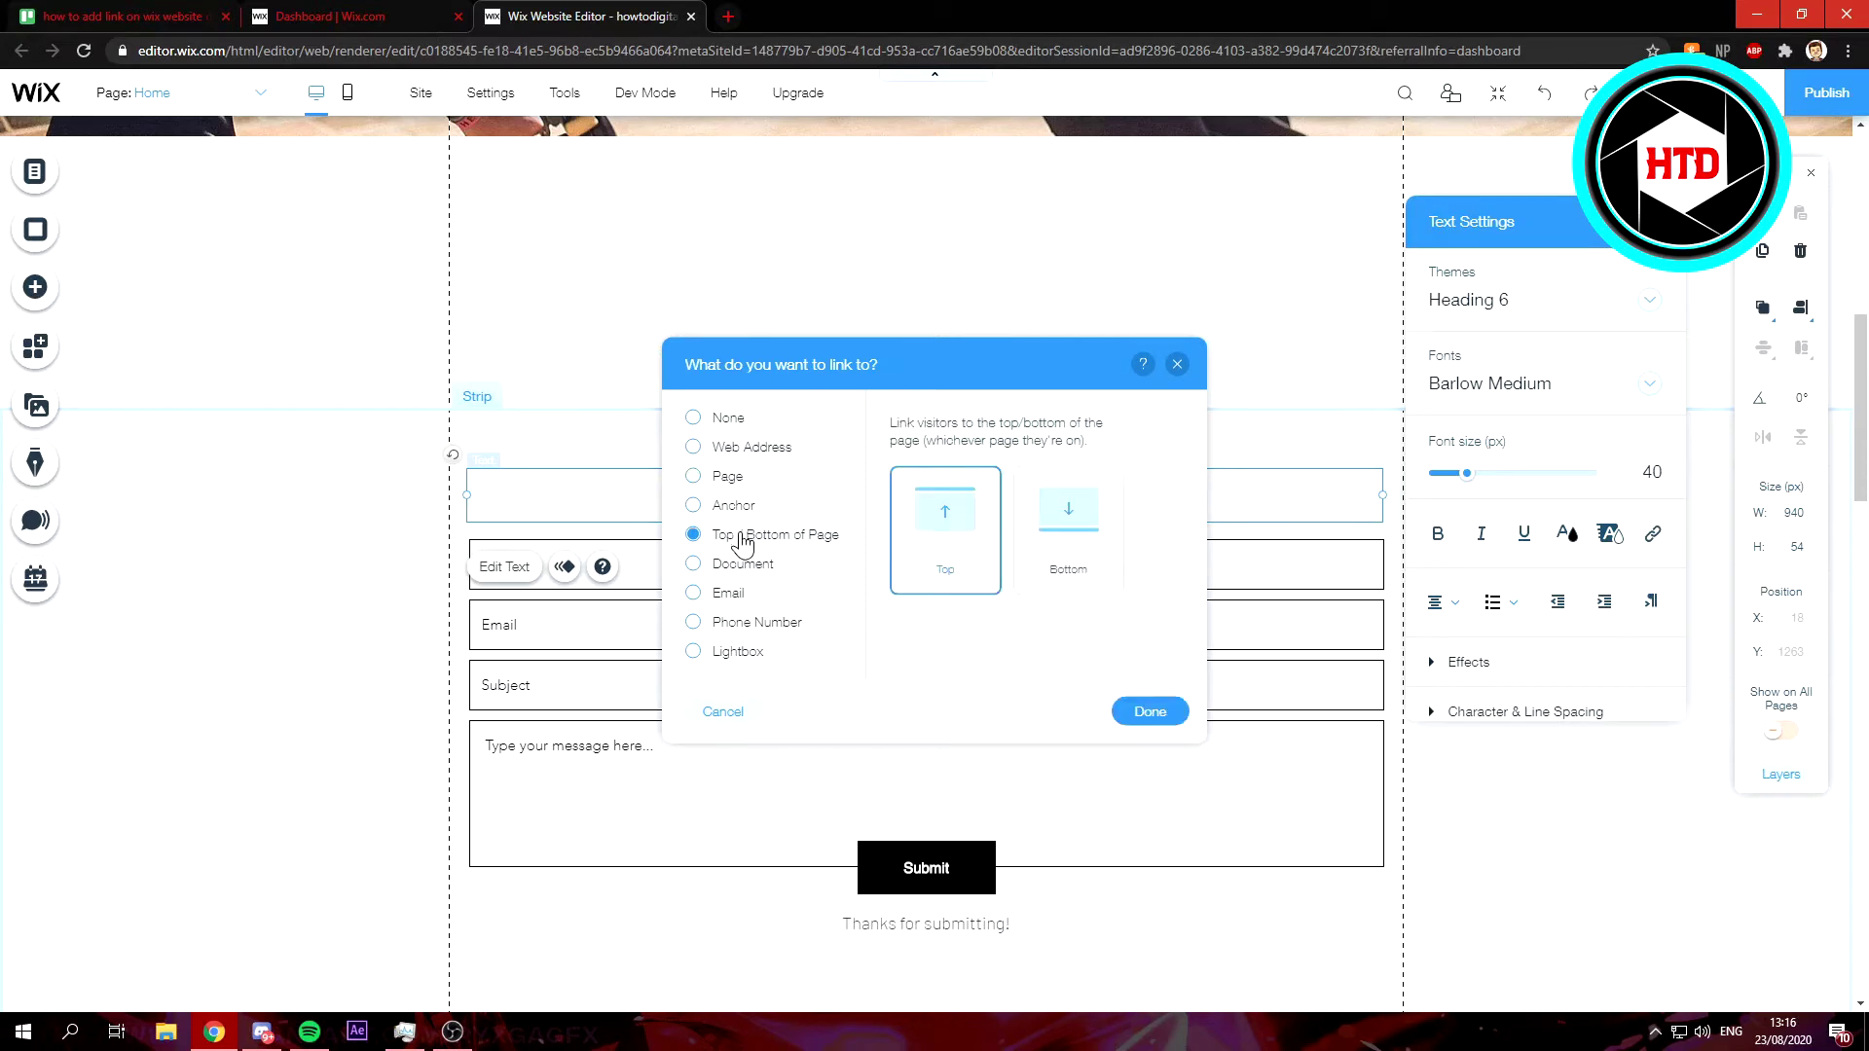
pyautogui.click(726, 580)
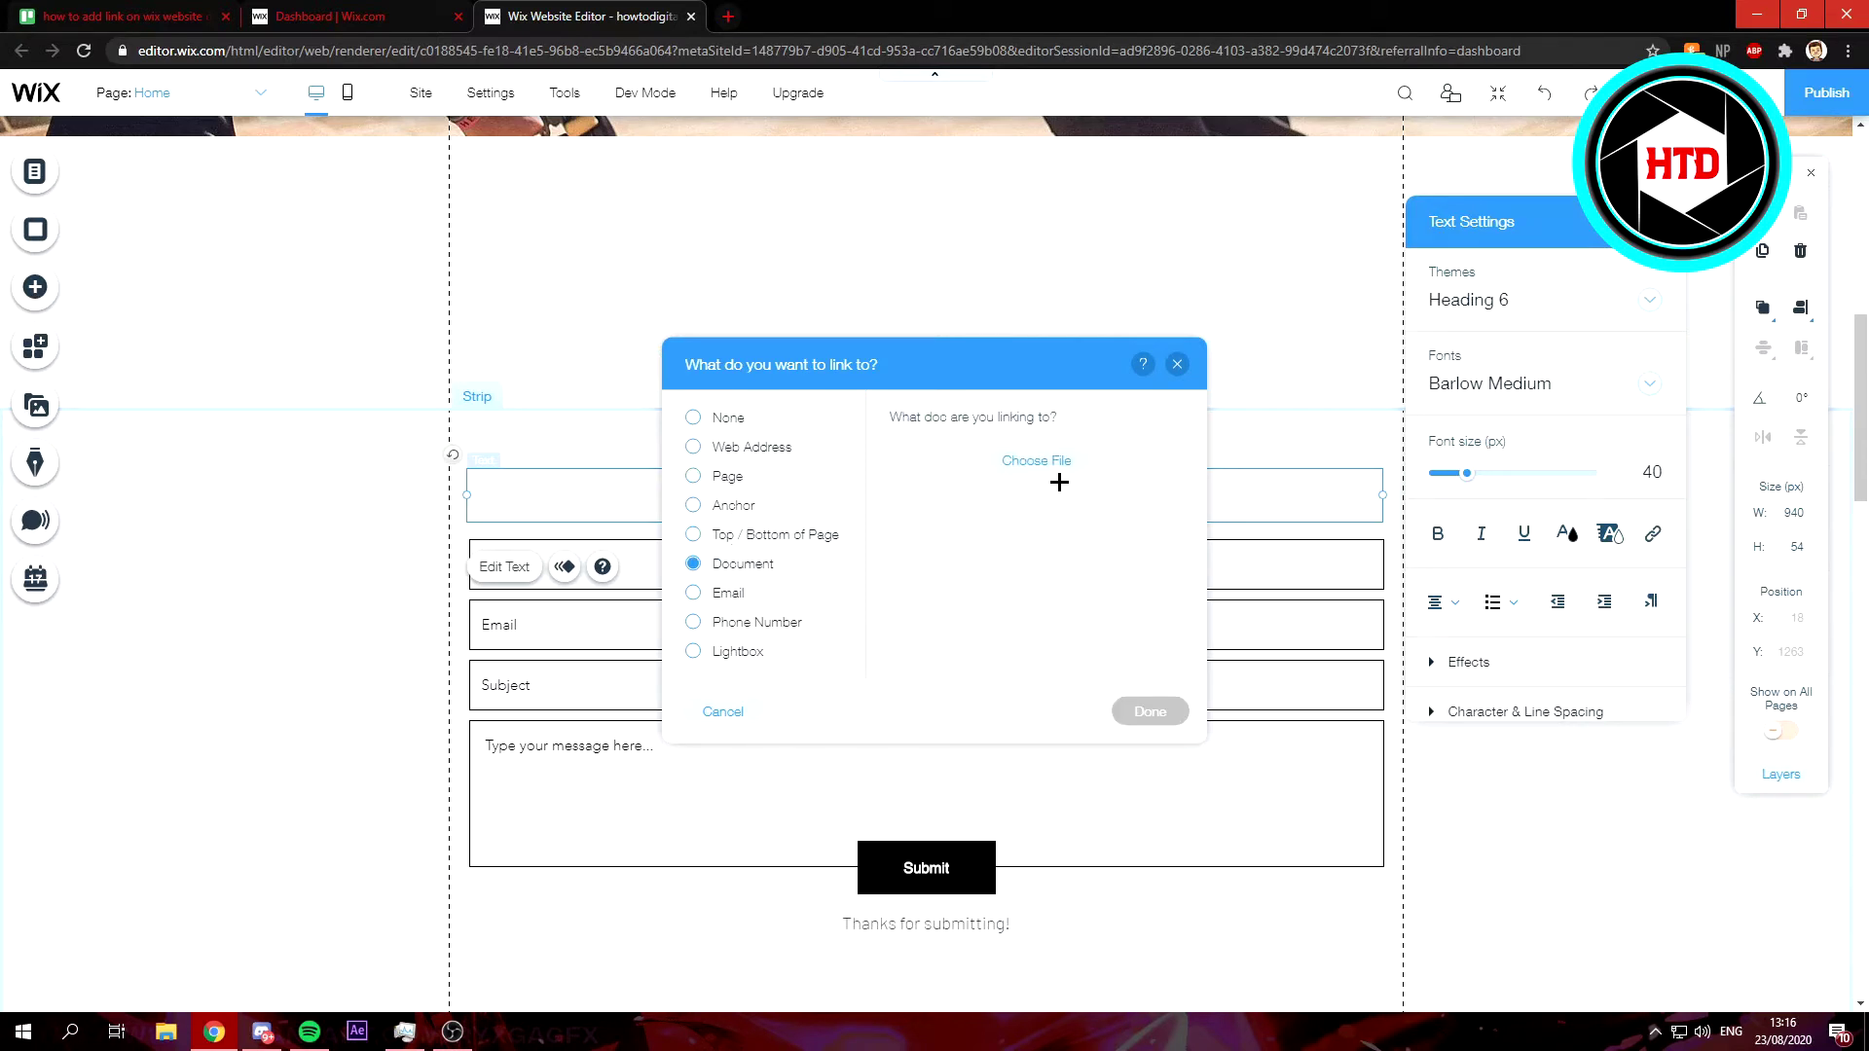
pyautogui.click(774, 594)
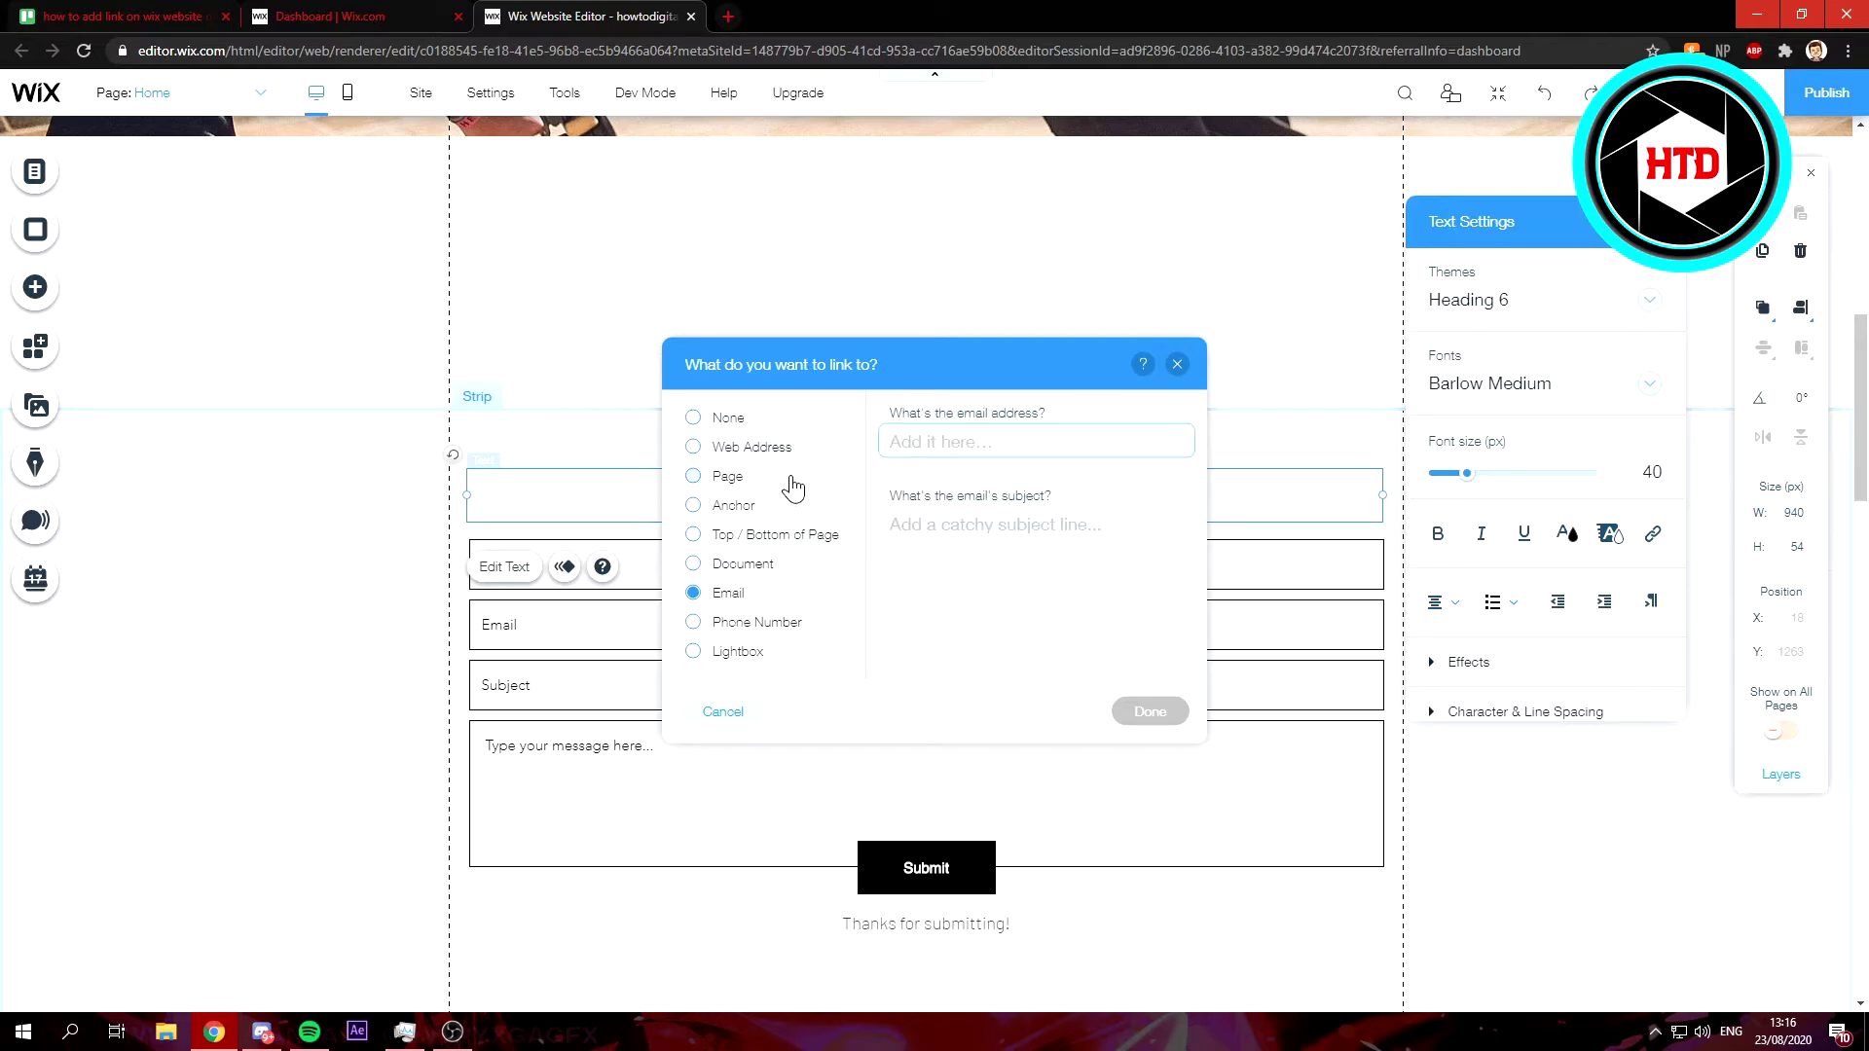
pyautogui.click(742, 488)
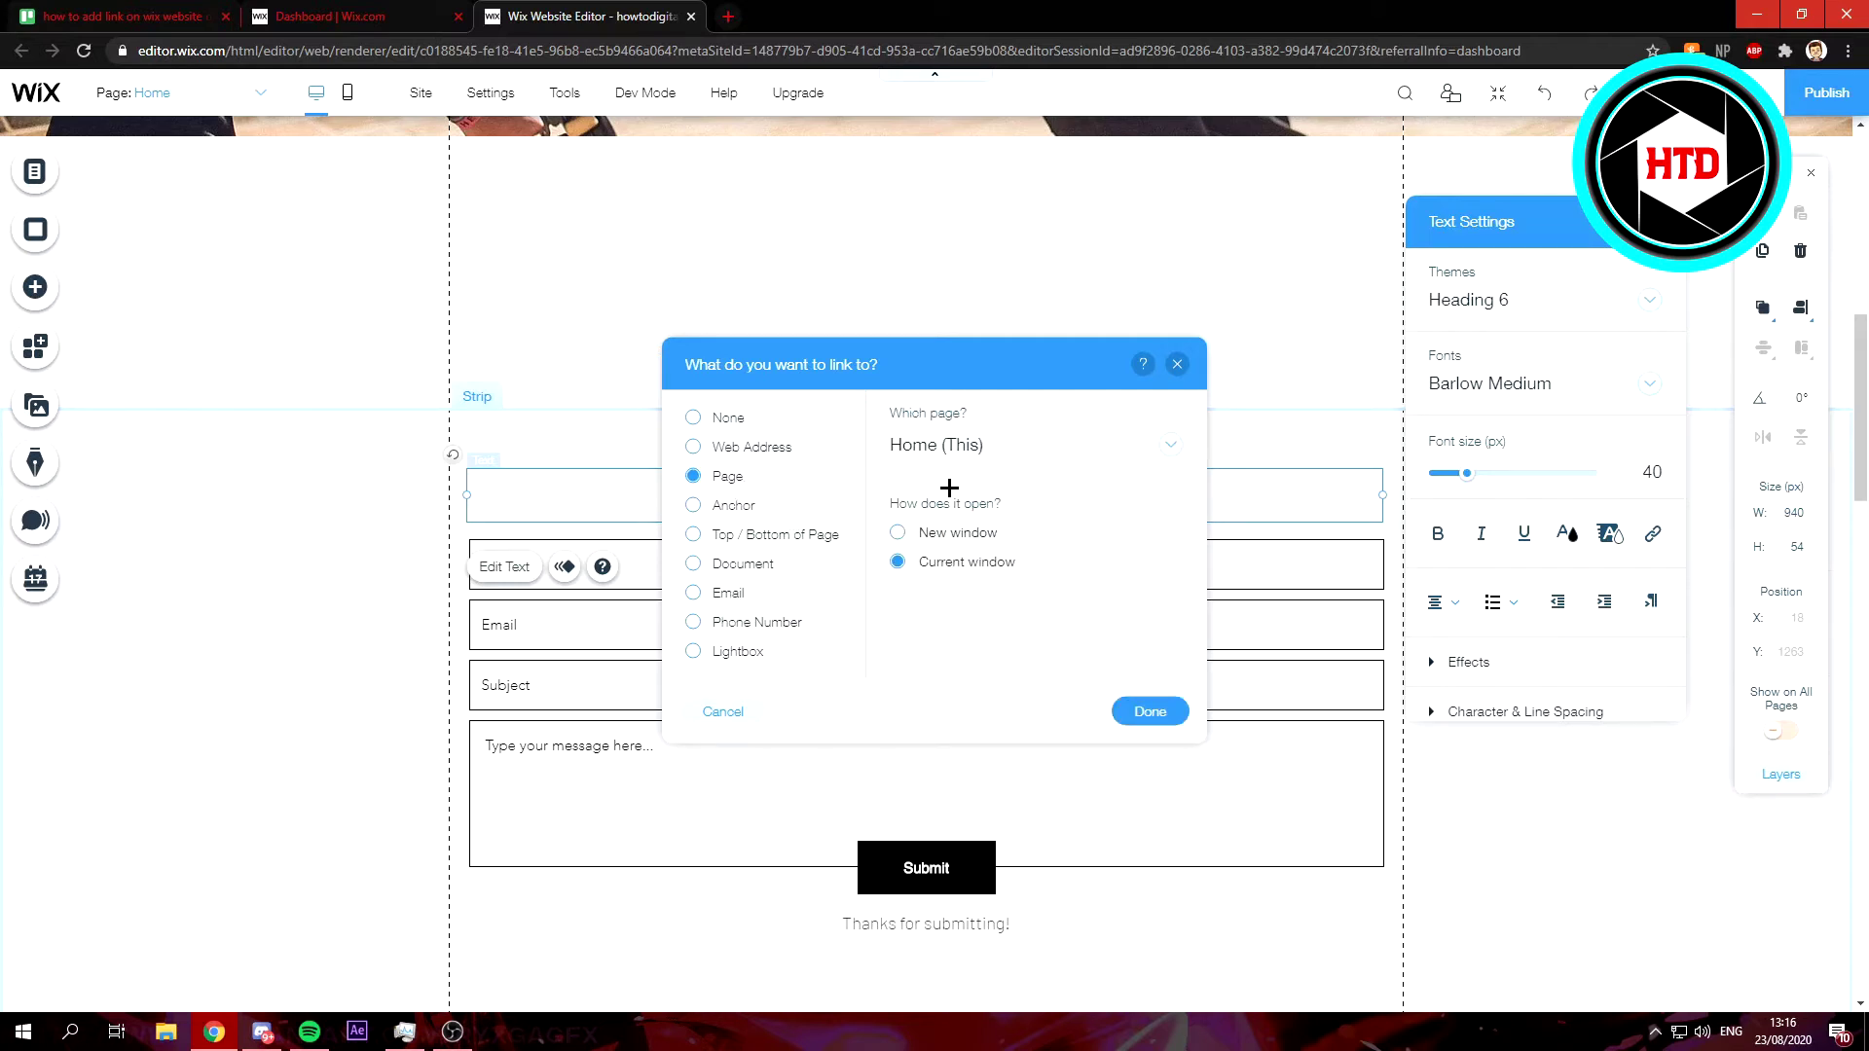
pyautogui.click(768, 449)
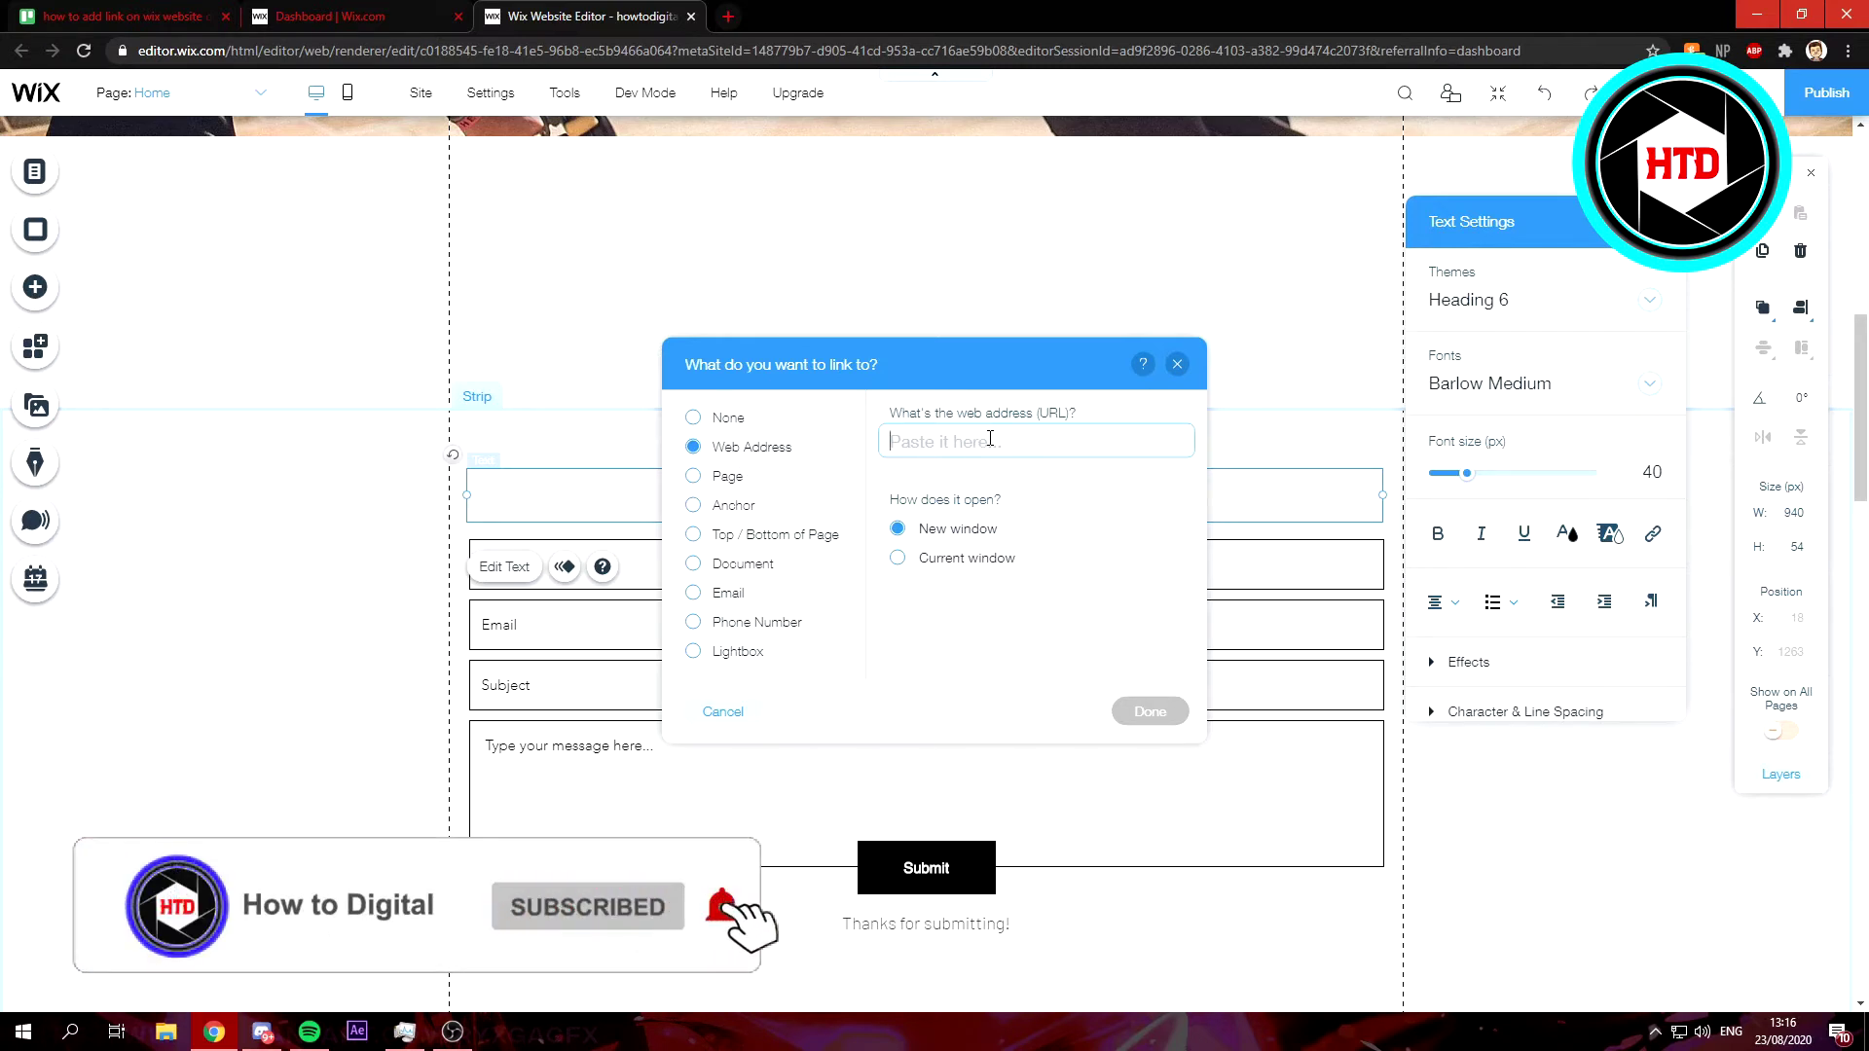
# Paste the YouTube video URL as the heading's web address link, opening in a new window.
pyautogui.hotkey('ctrl', 'v')
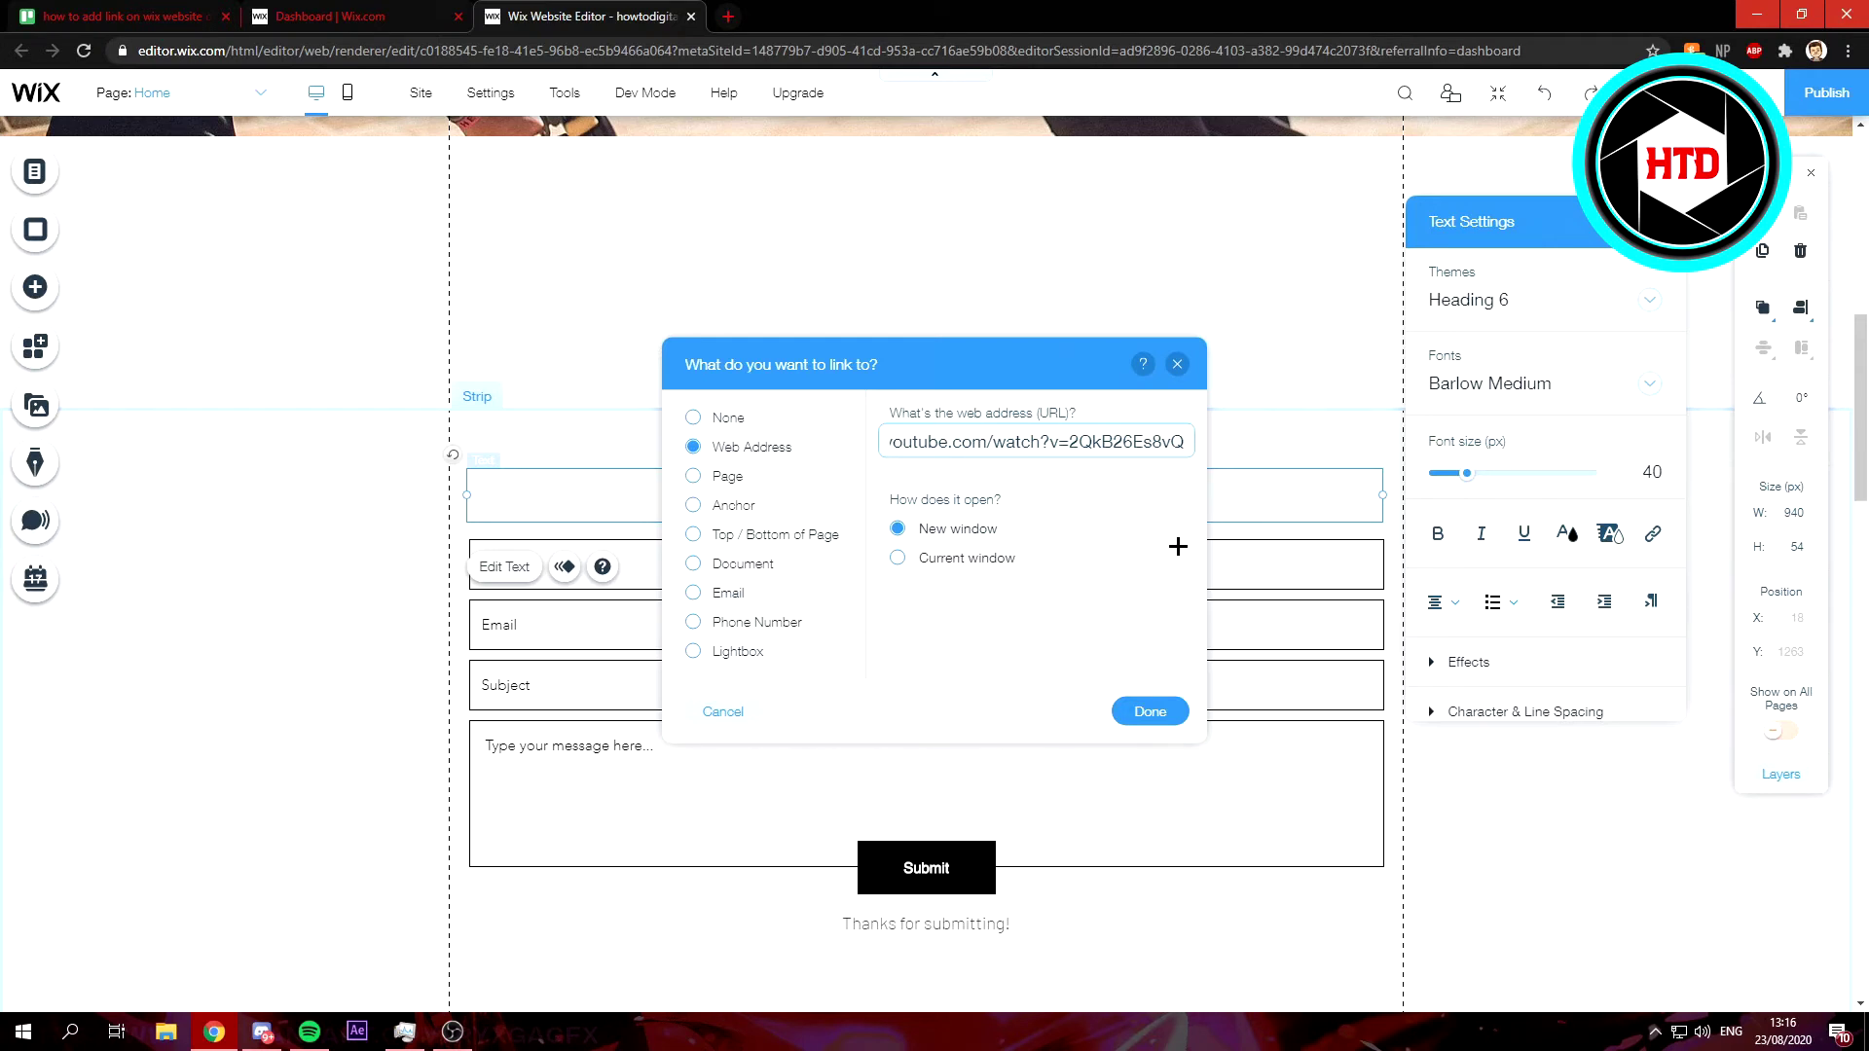
pyautogui.click(1149, 711)
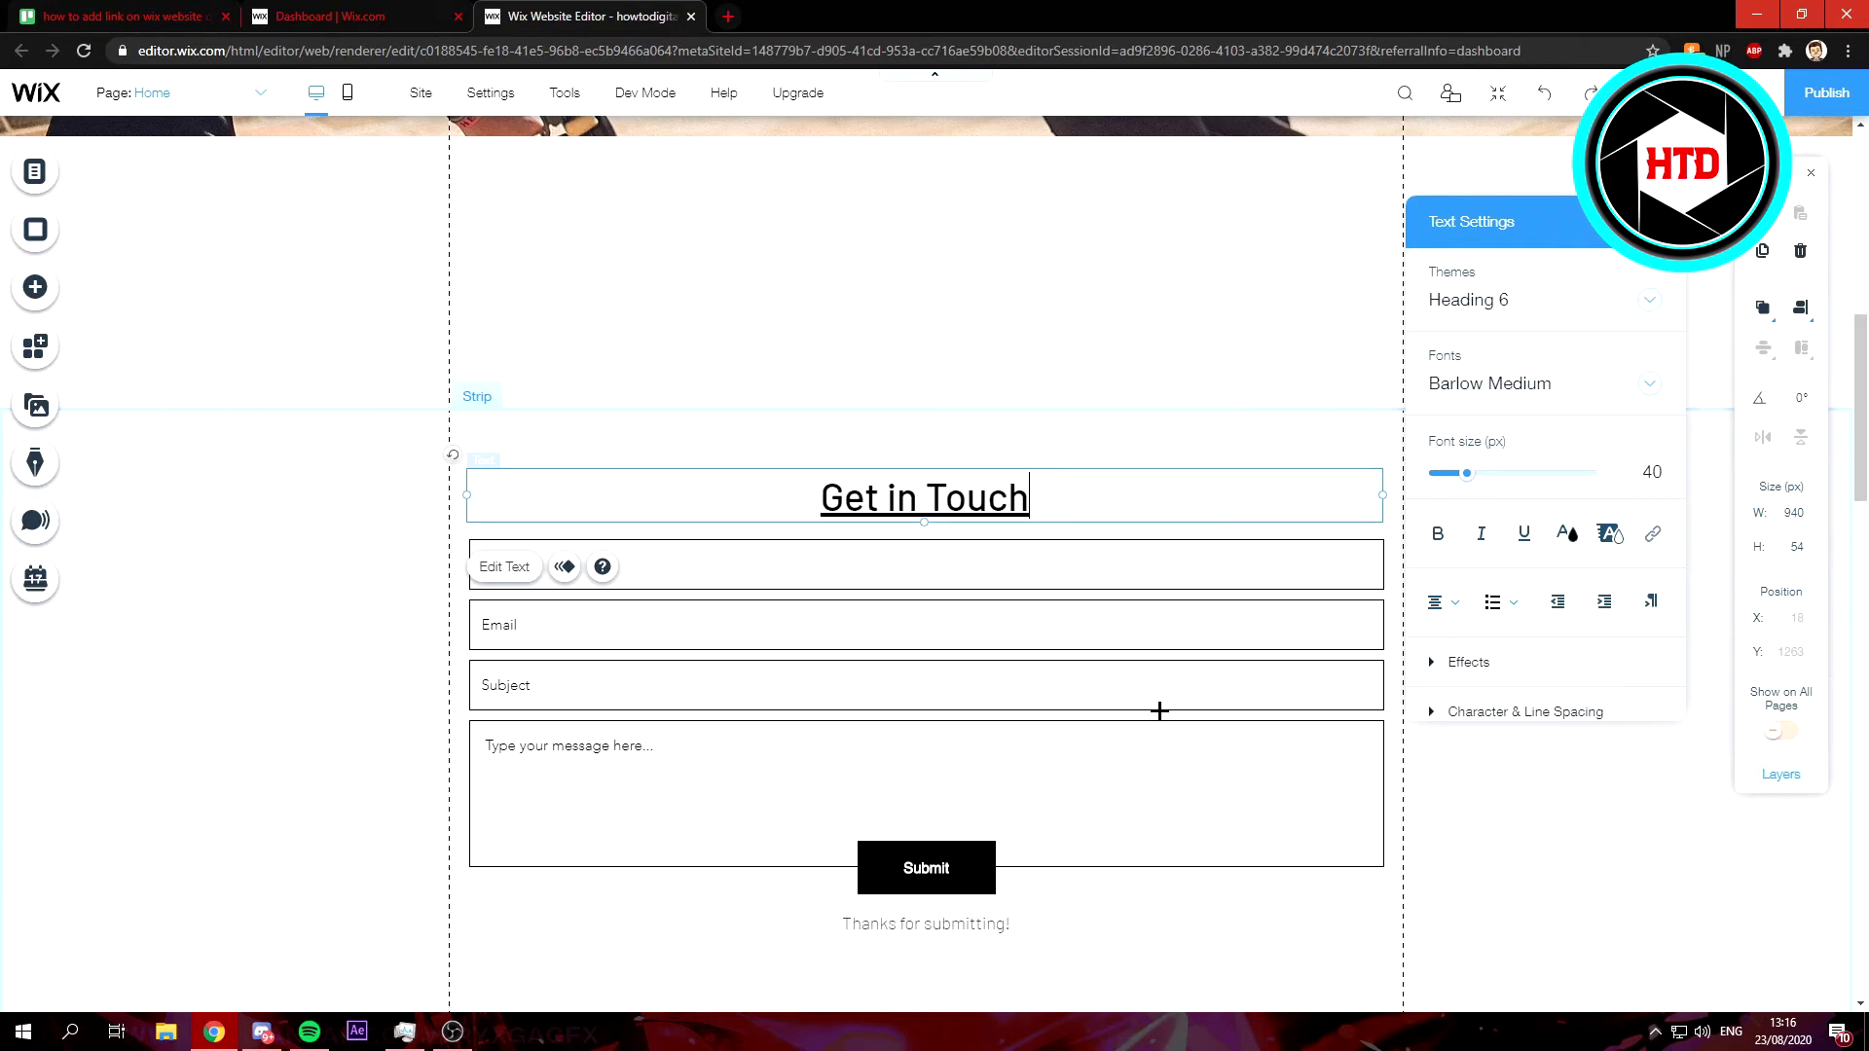
# Exit text editing and reselect the underlined 'Get in Touch' heading to check its link.
pyautogui.click(1204, 420)
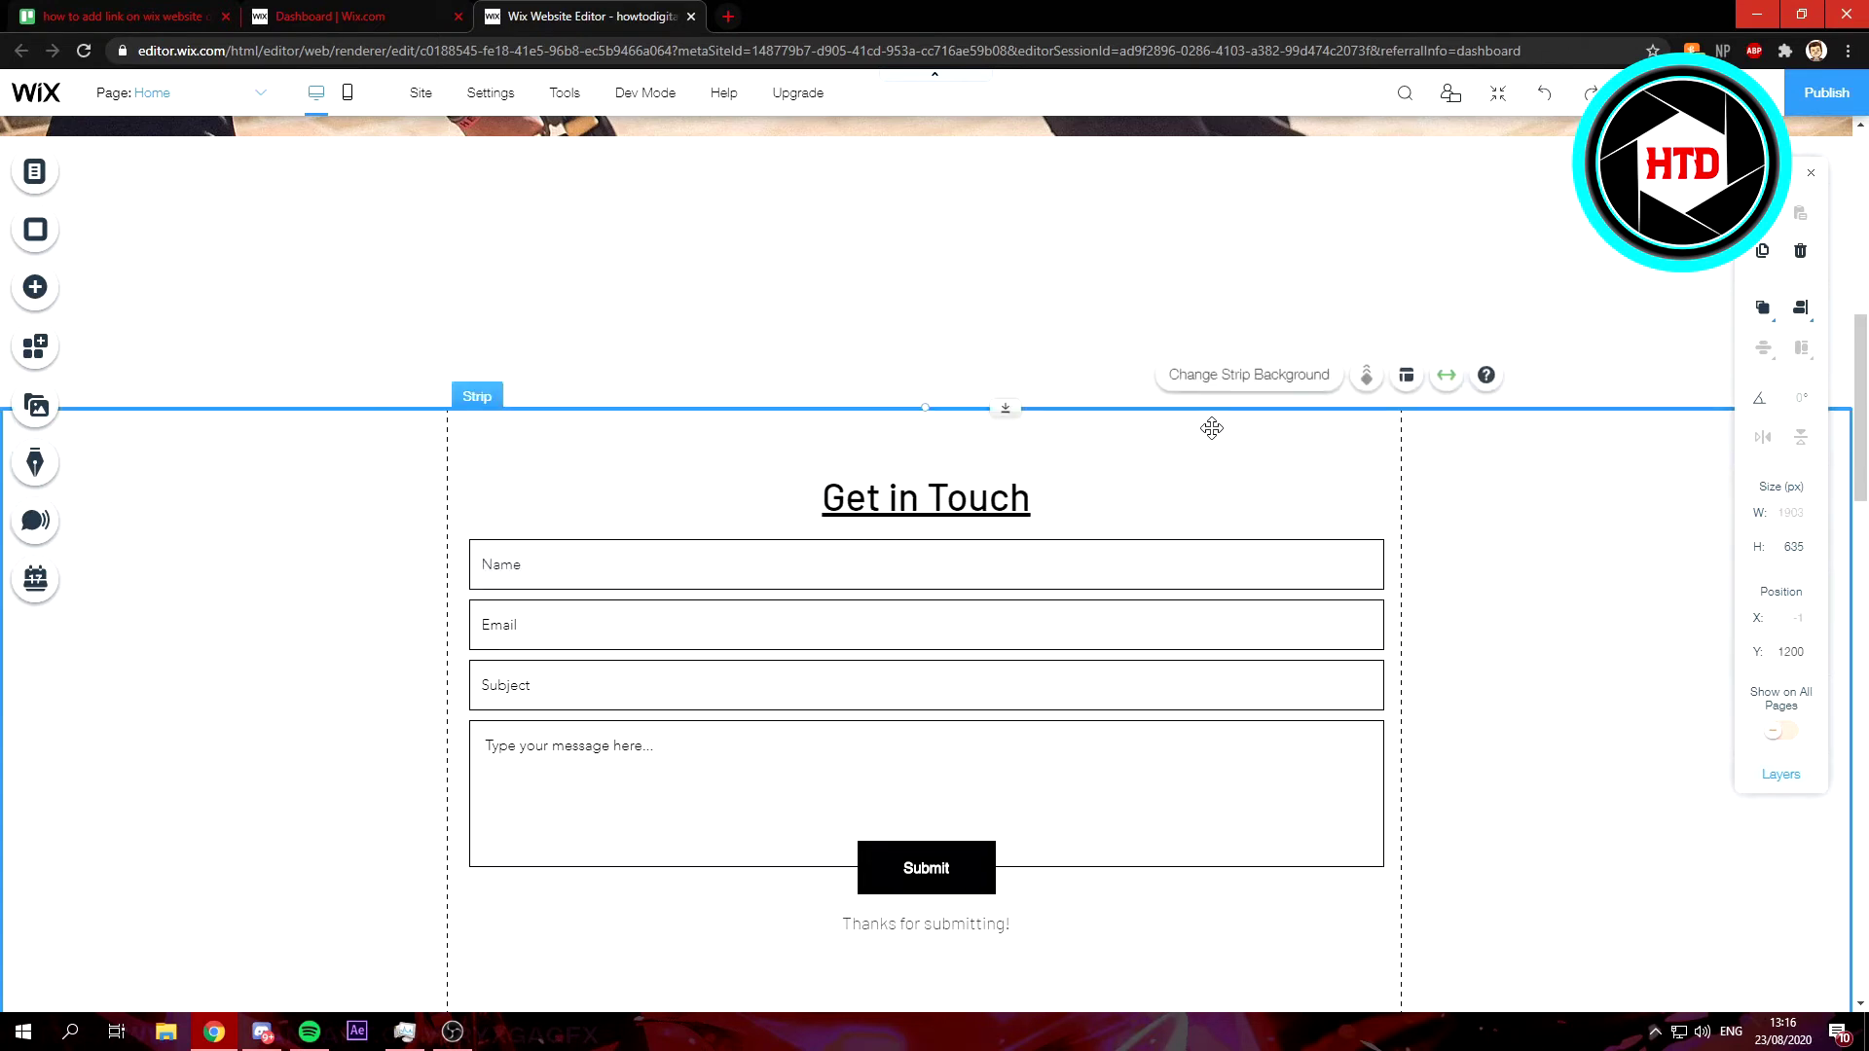
pyautogui.click(959, 504)
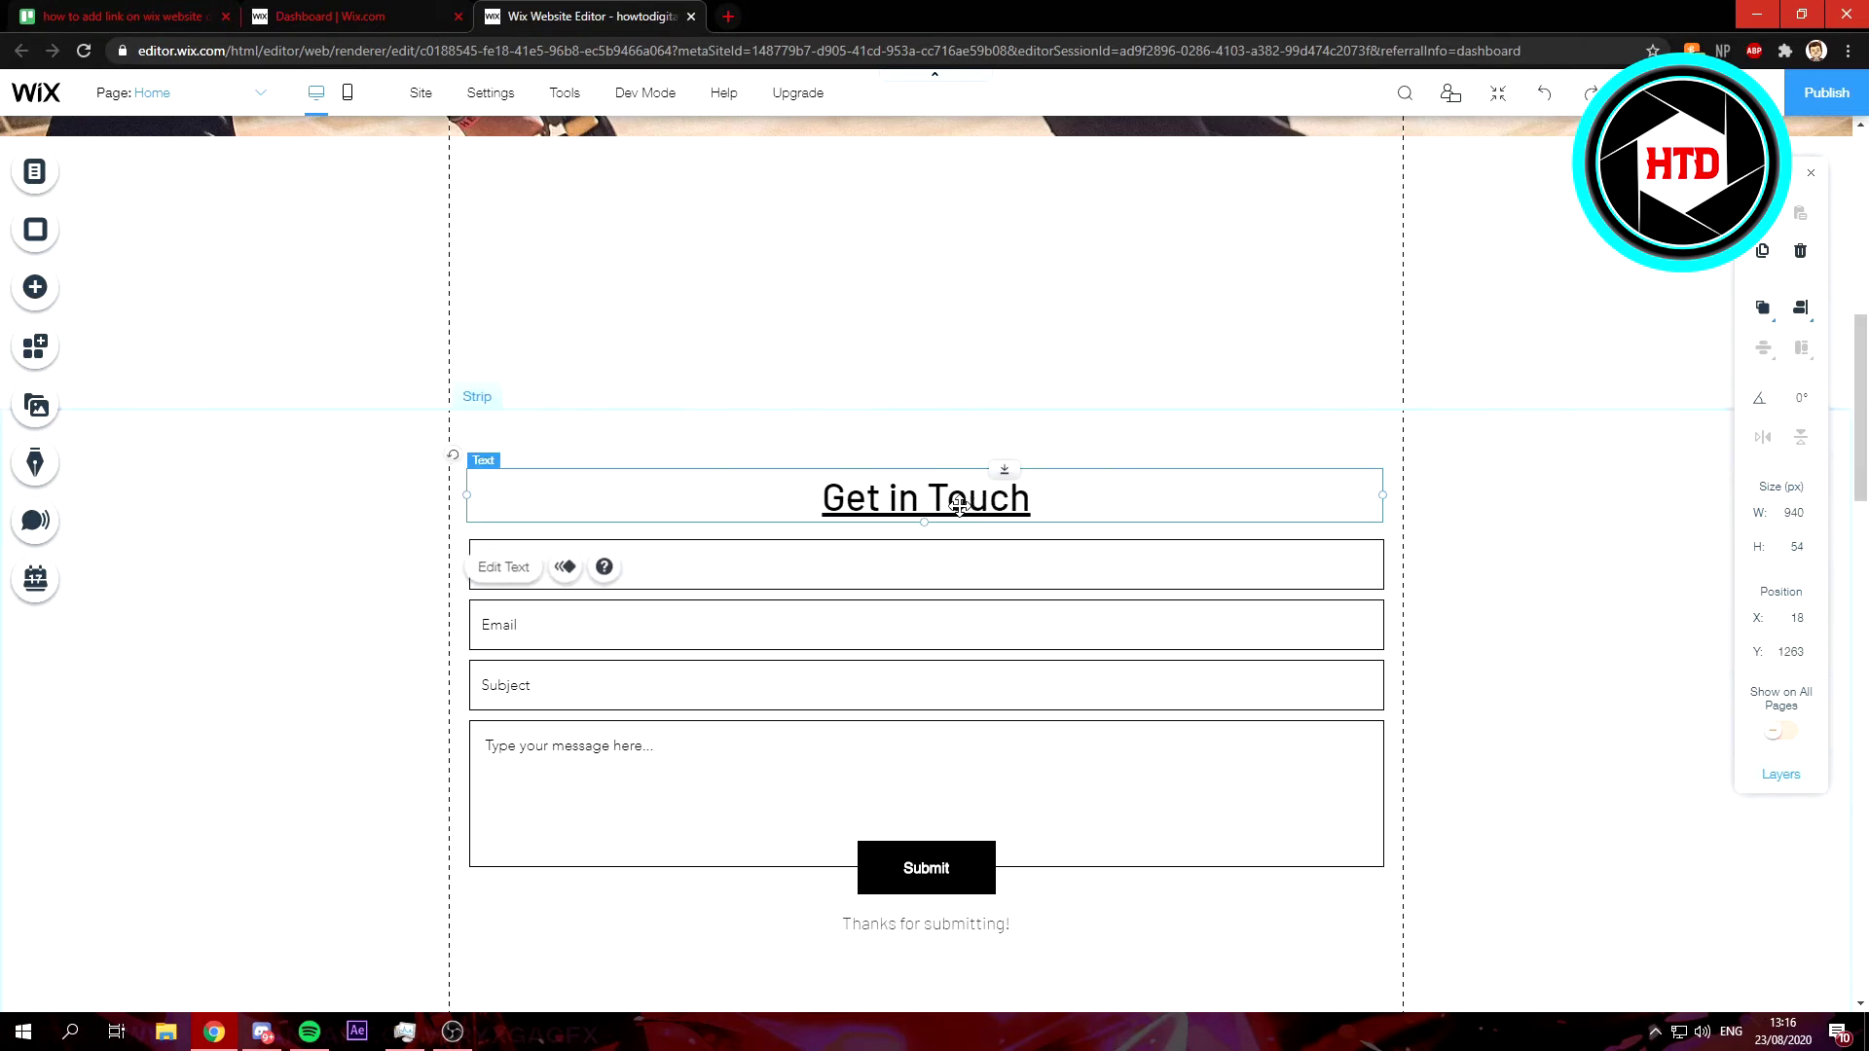